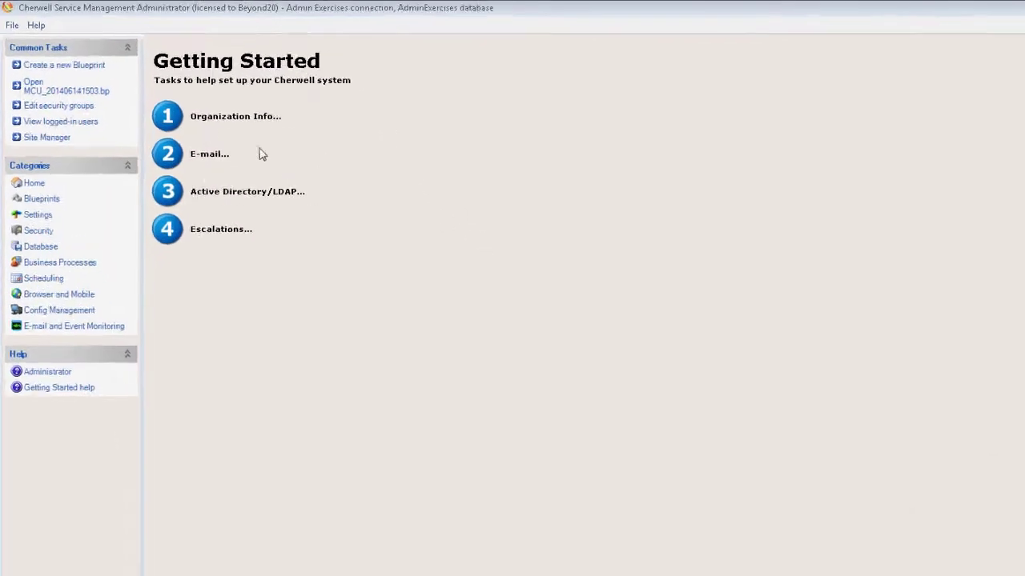
# Create a new blueprint from Common Tasks and open the Managers menu
pyautogui.click(83, 65)
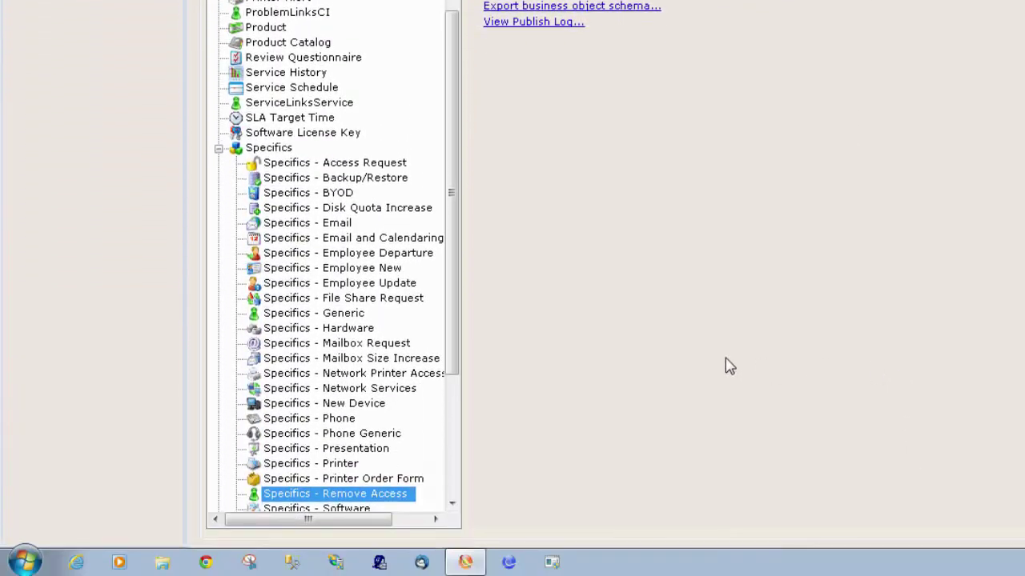
pyautogui.scroll(-2, 450, 355)
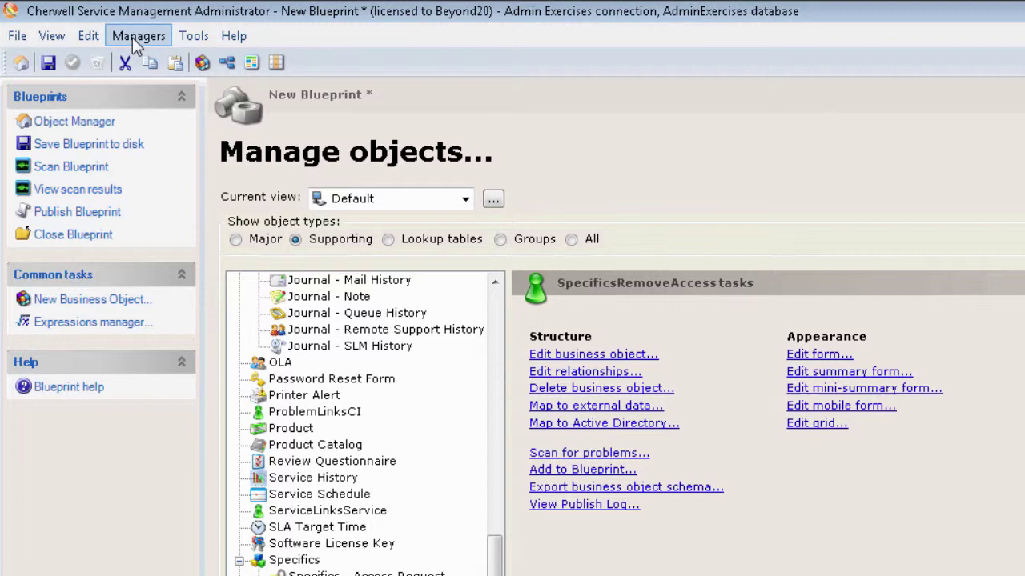
pyautogui.click(132, 38)
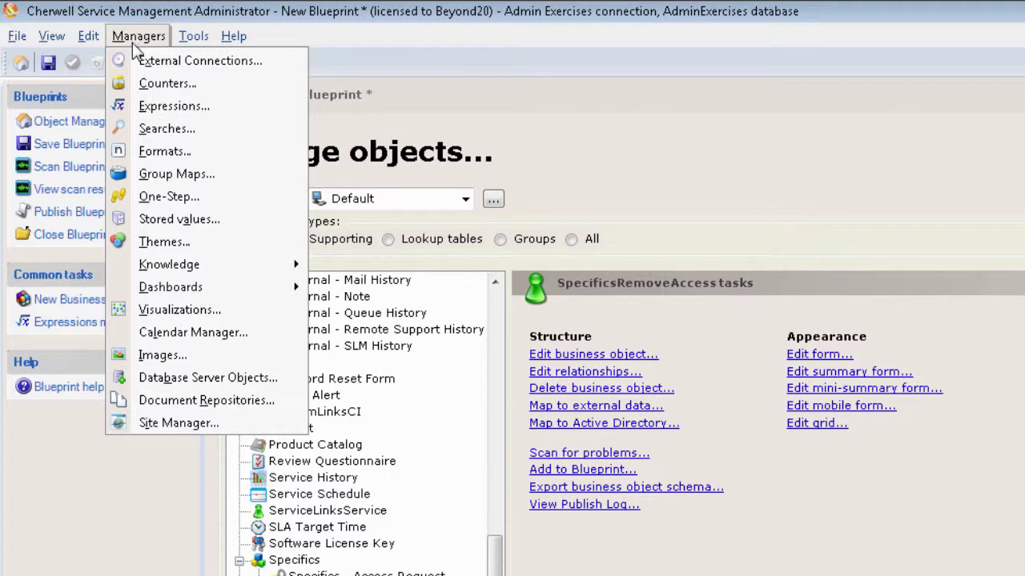
# Open the Specifics group map in the Group Map Editor via Group Maps
pyautogui.click(180, 175)
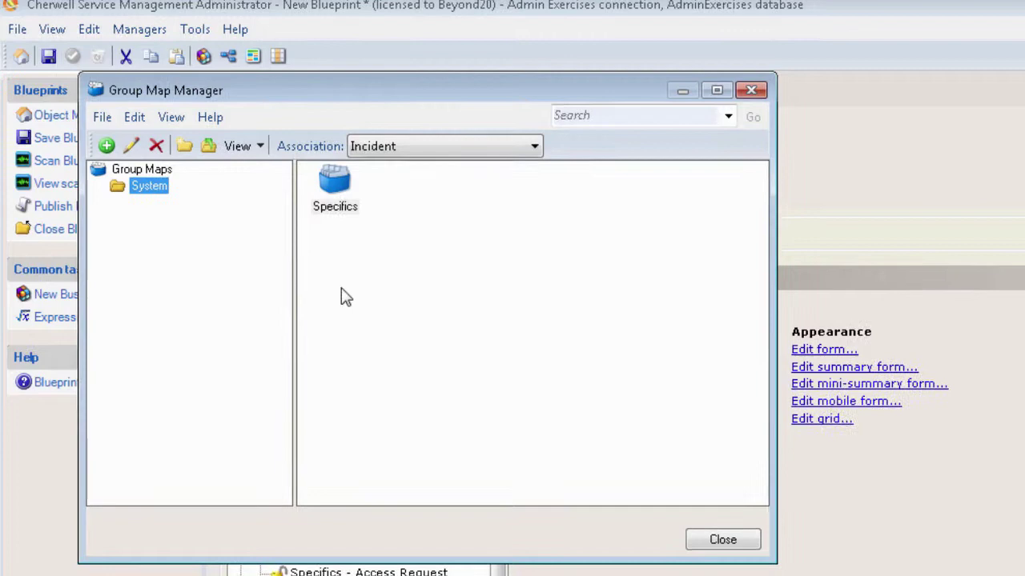
pyautogui.click(344, 196)
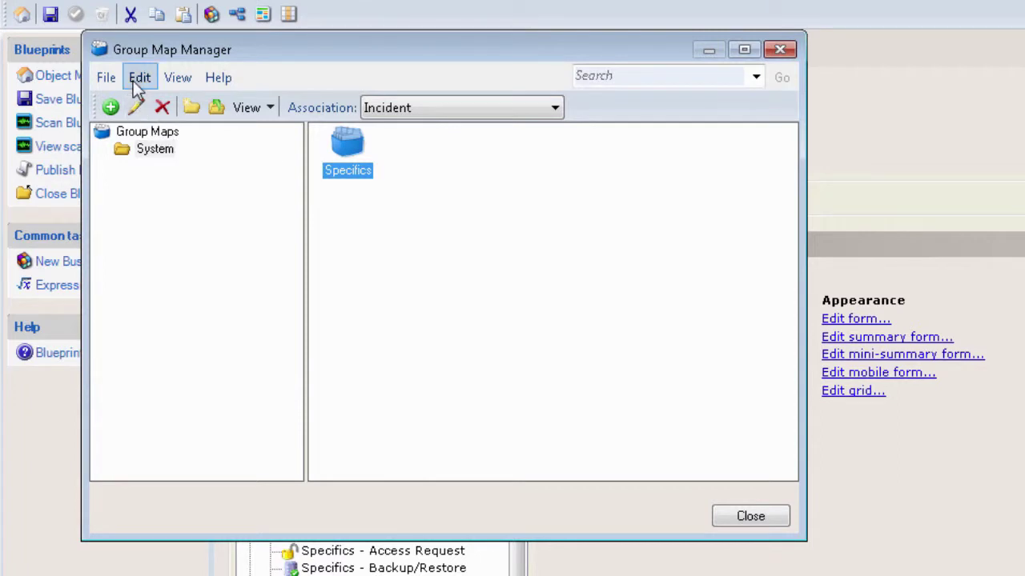
pyautogui.rightClick(357, 149)
pyautogui.click(397, 181)
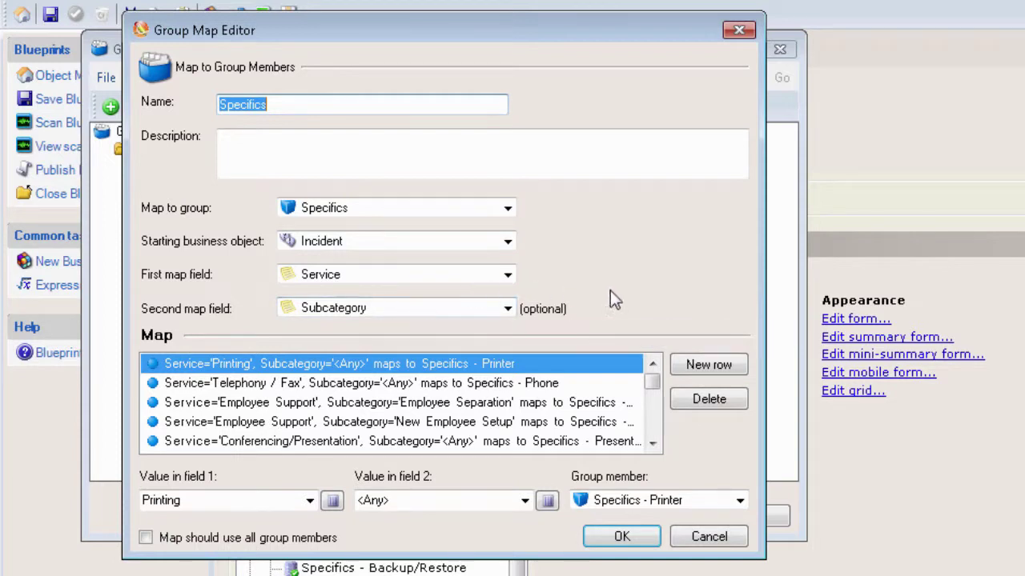
pyautogui.moveTo(652, 388); pyautogui.dragTo(654, 450)
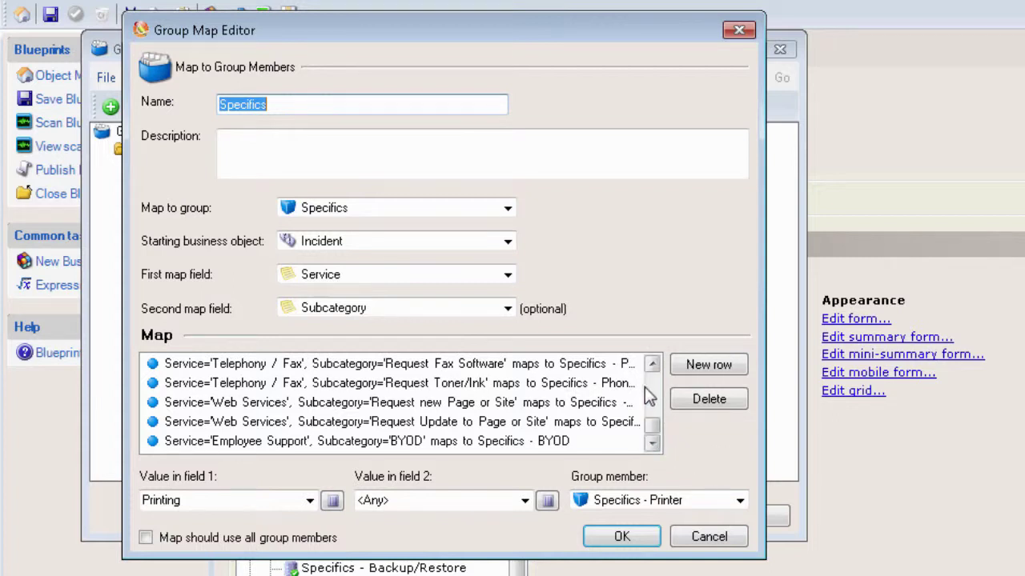
# Add a map row with Service 'Account Management' and Subcategory 'Remove Access/Permissions'
pyautogui.click(710, 366)
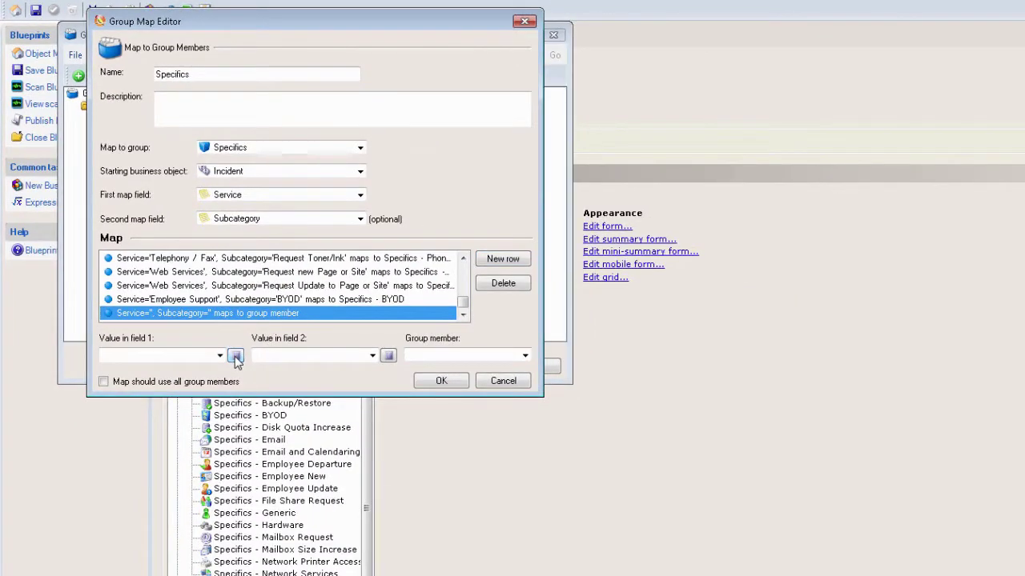
pyautogui.click(235, 356)
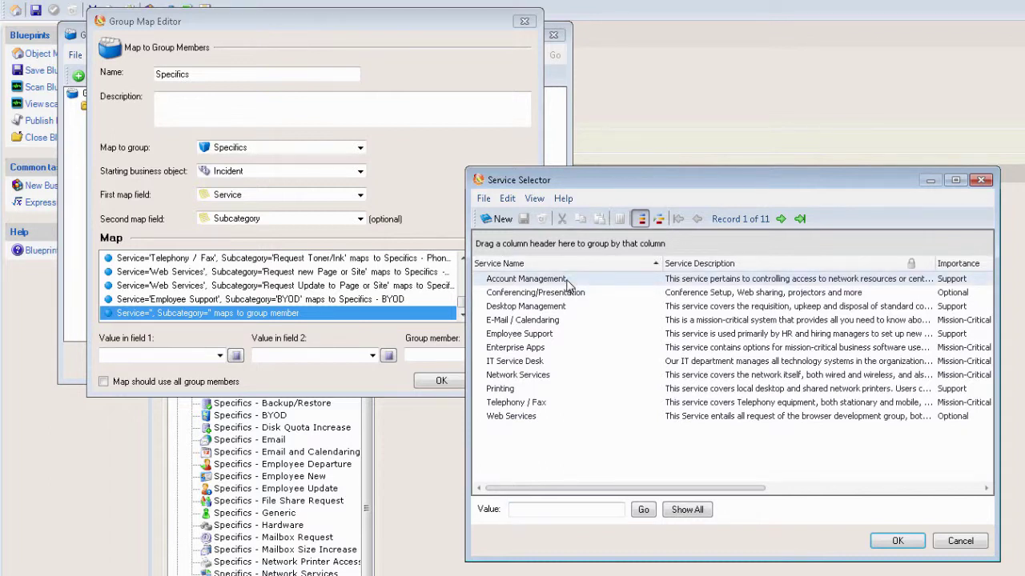
pyautogui.click(898, 542)
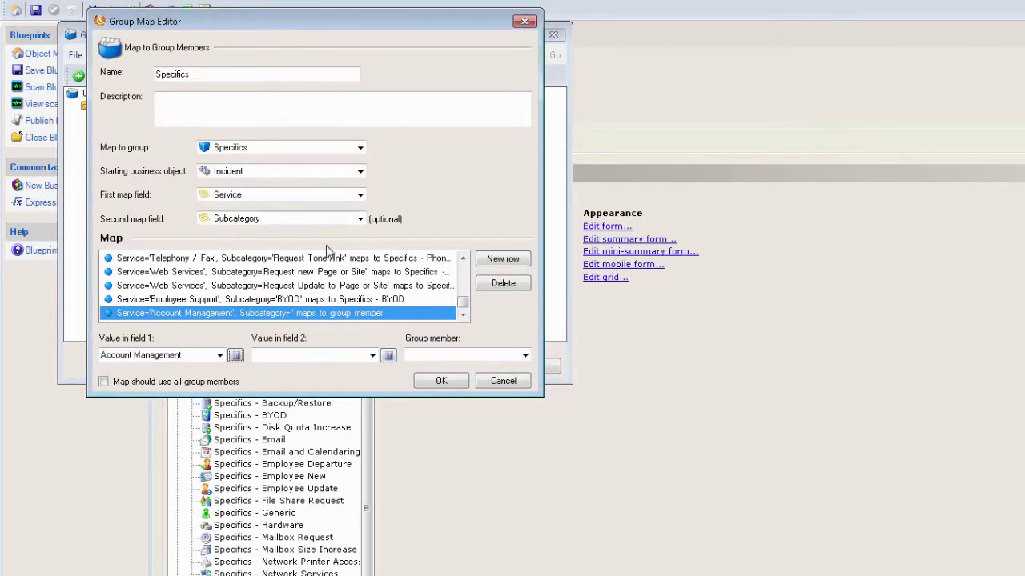
pyautogui.click(388, 357)
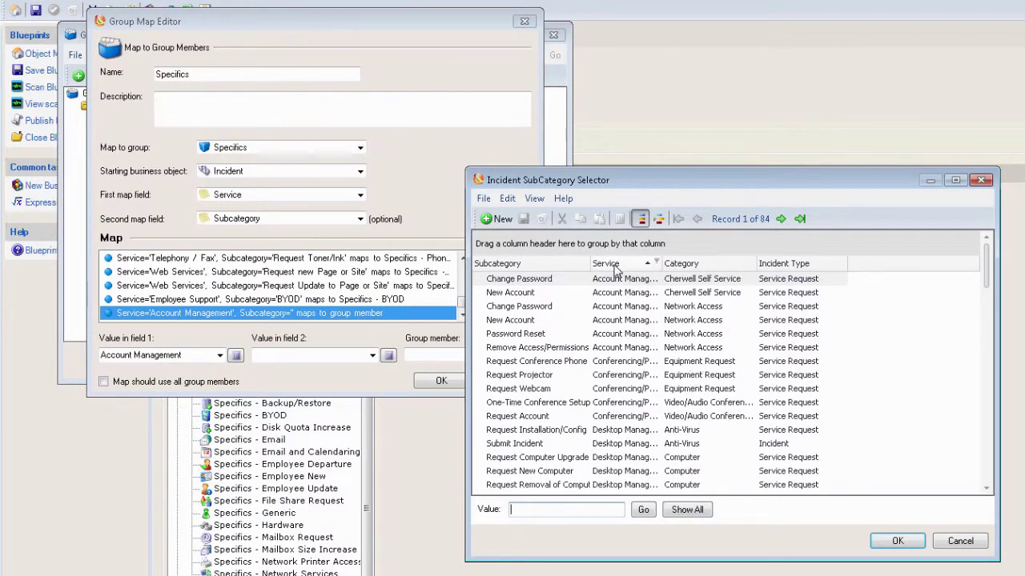
pyautogui.moveTo(613, 264); pyautogui.dragTo(532, 256)
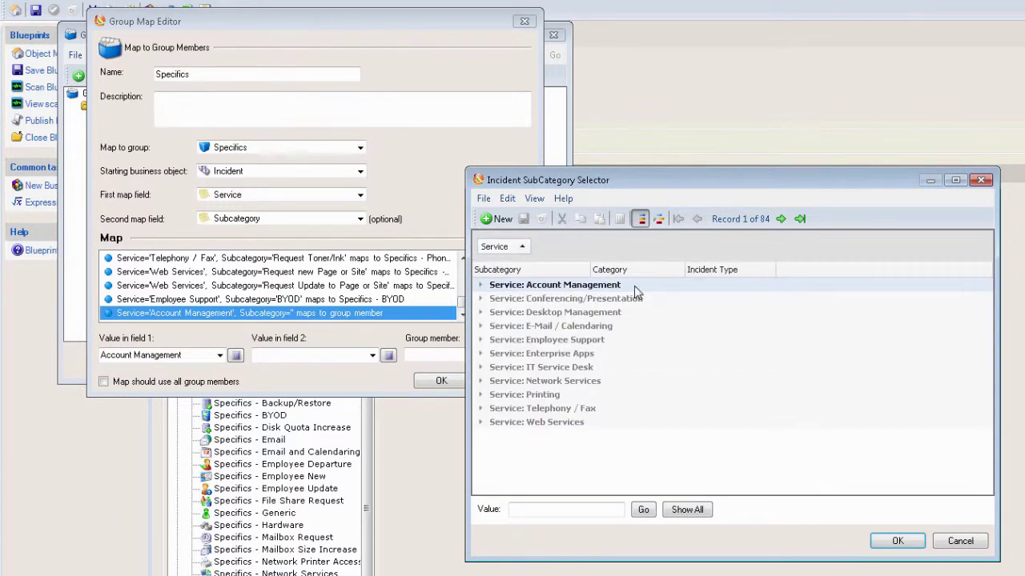
pyautogui.click(480, 286)
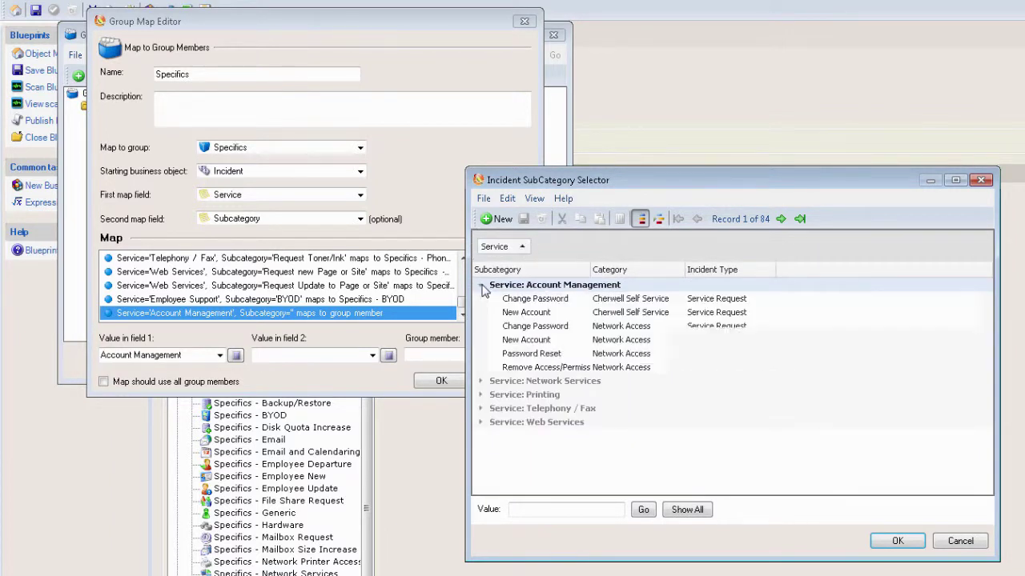
pyautogui.click(544, 372)
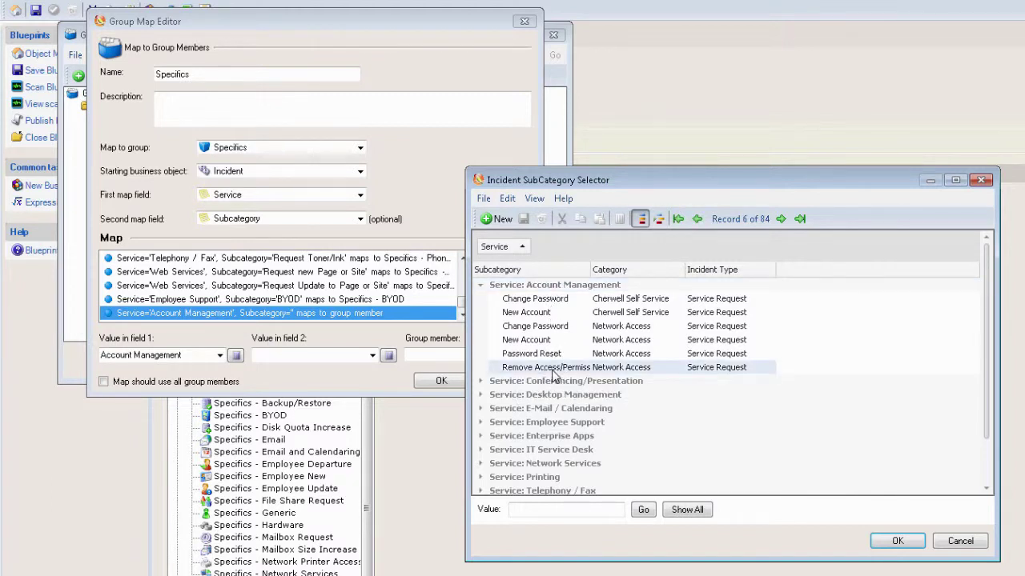
pyautogui.click(897, 541)
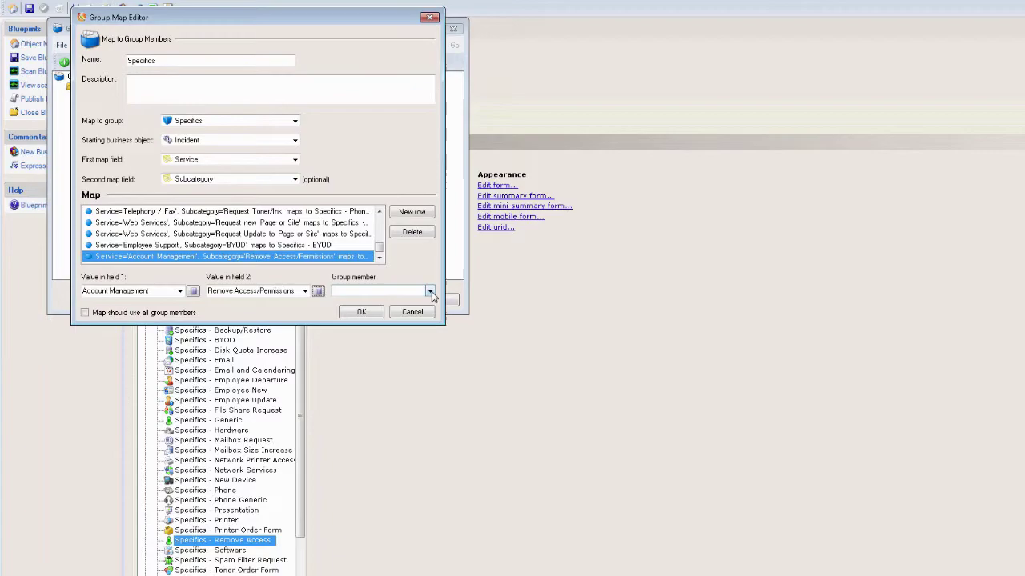
# Map the row to group member Specifics - Remove Access, save, and close Group Map Manager
pyautogui.click(429, 292)
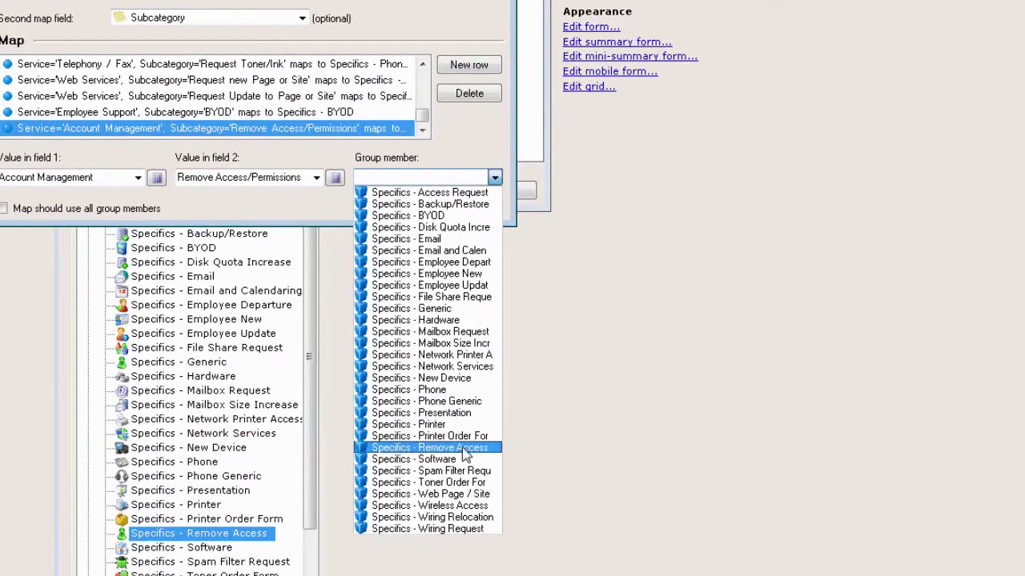
pyautogui.click(464, 453)
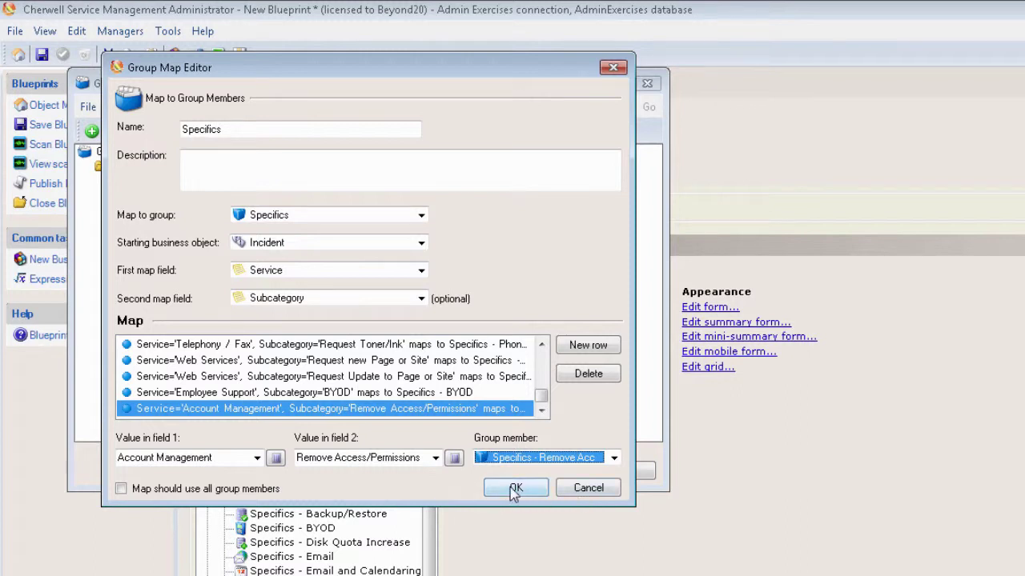
pyautogui.click(514, 490)
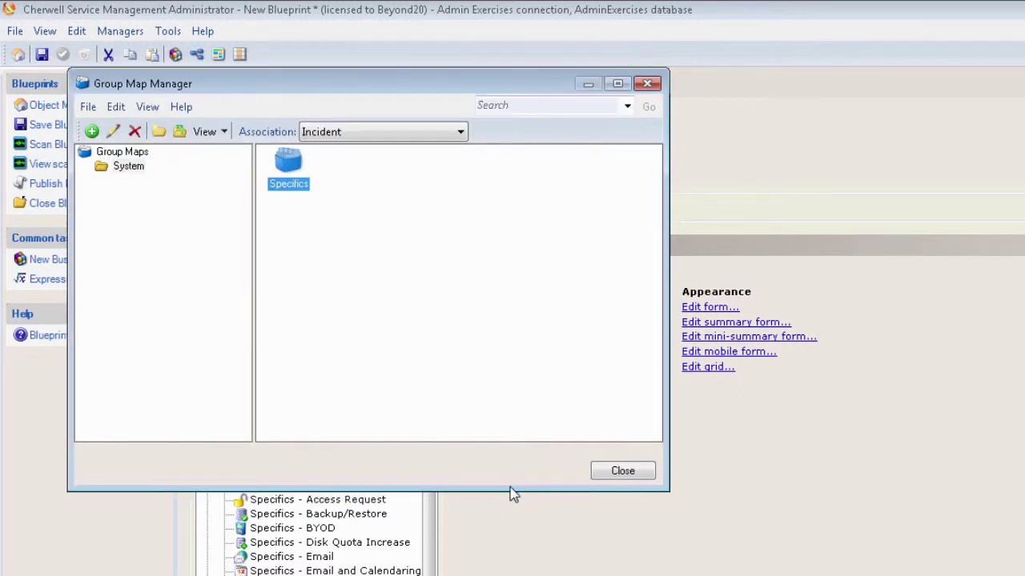
pyautogui.click(618, 480)
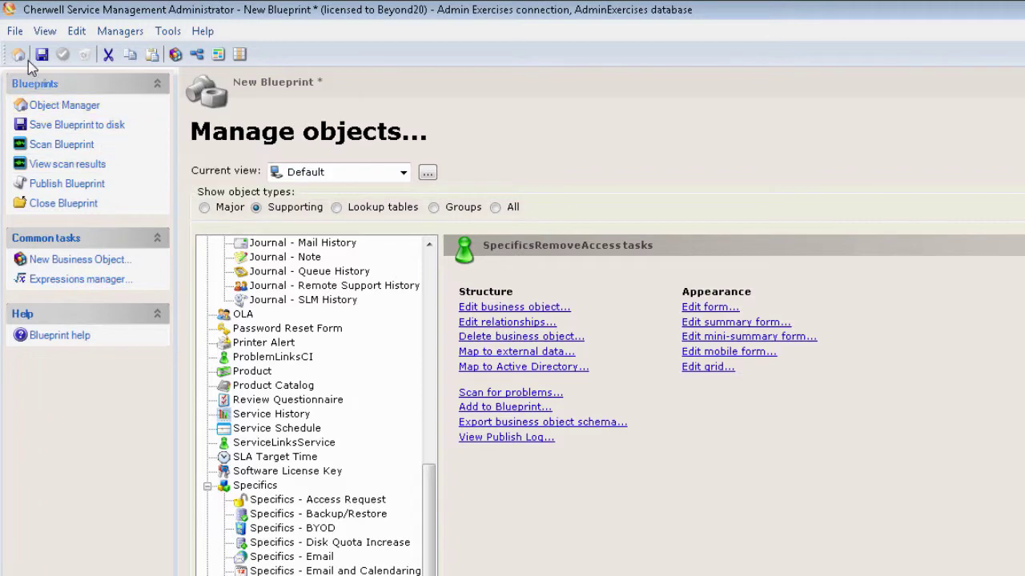
# Publish the blueprint without saving it first, then dismiss the confirmation and close it
pyautogui.click(15, 32)
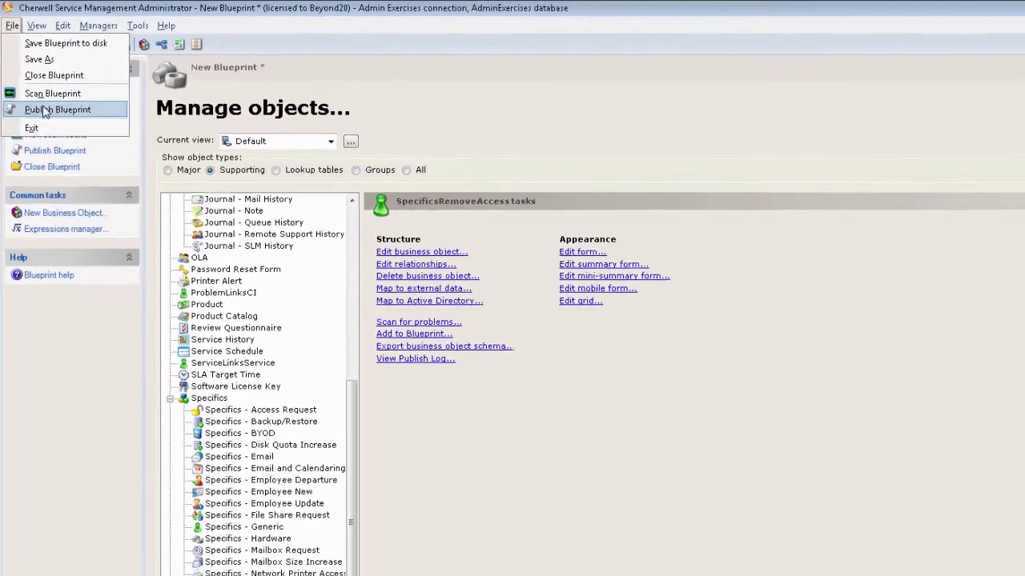
pyautogui.click(41, 101)
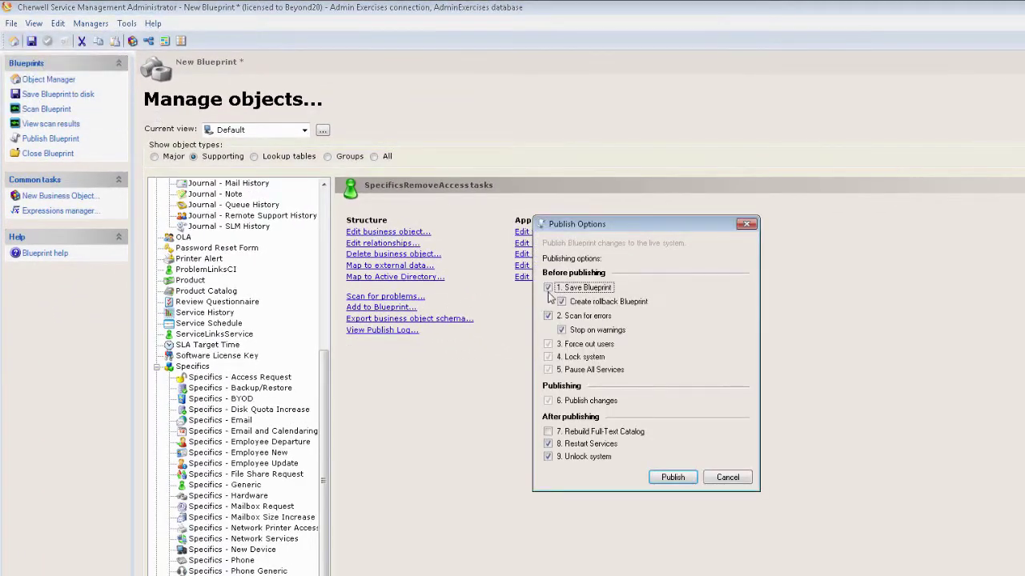
pyautogui.click(548, 288)
pyautogui.click(672, 478)
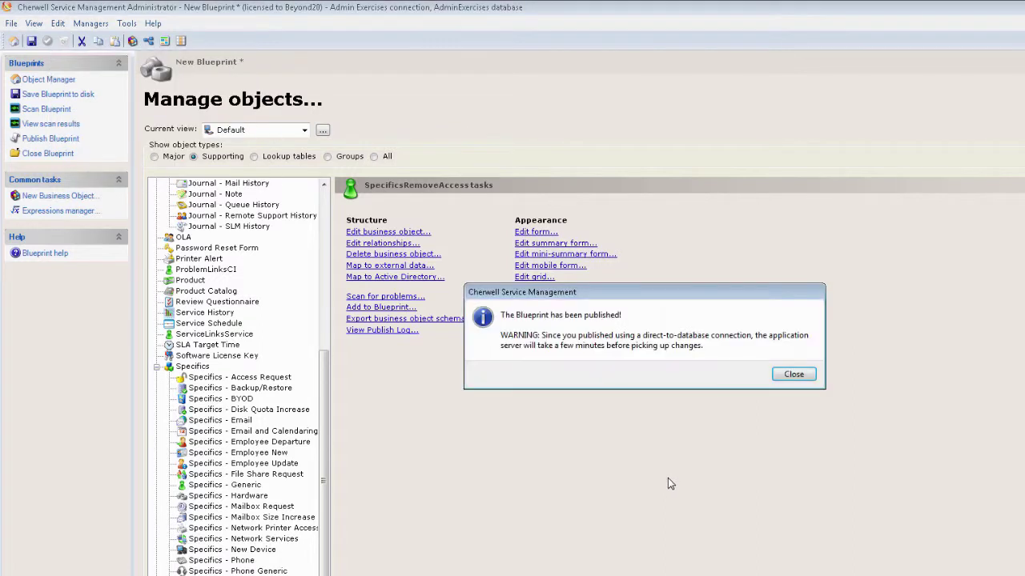
pyautogui.click(777, 374)
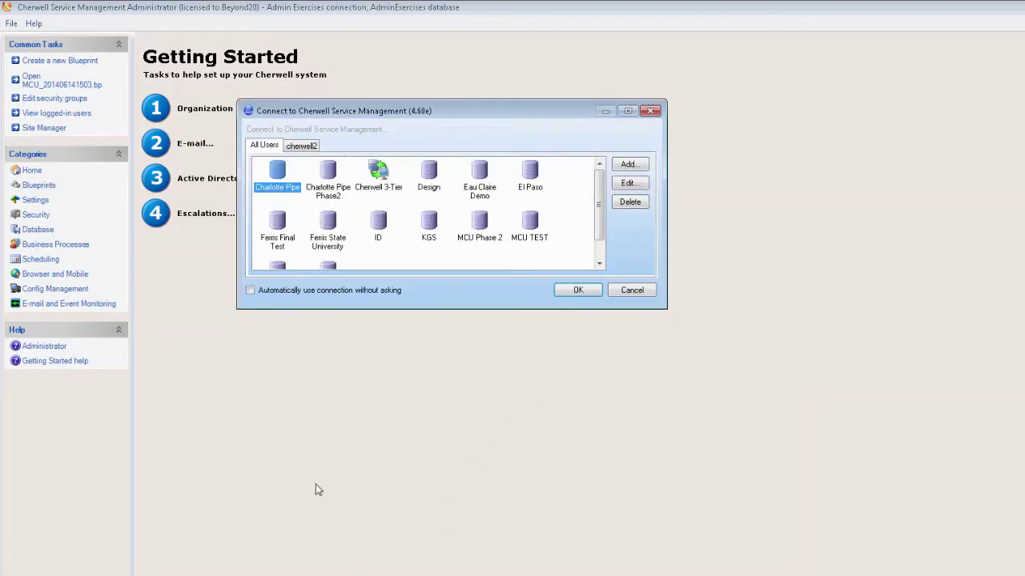
# Log in to cherwell2 > Admin Exercises with the IT Service Desk role and create a new incident
pyautogui.click(301, 146)
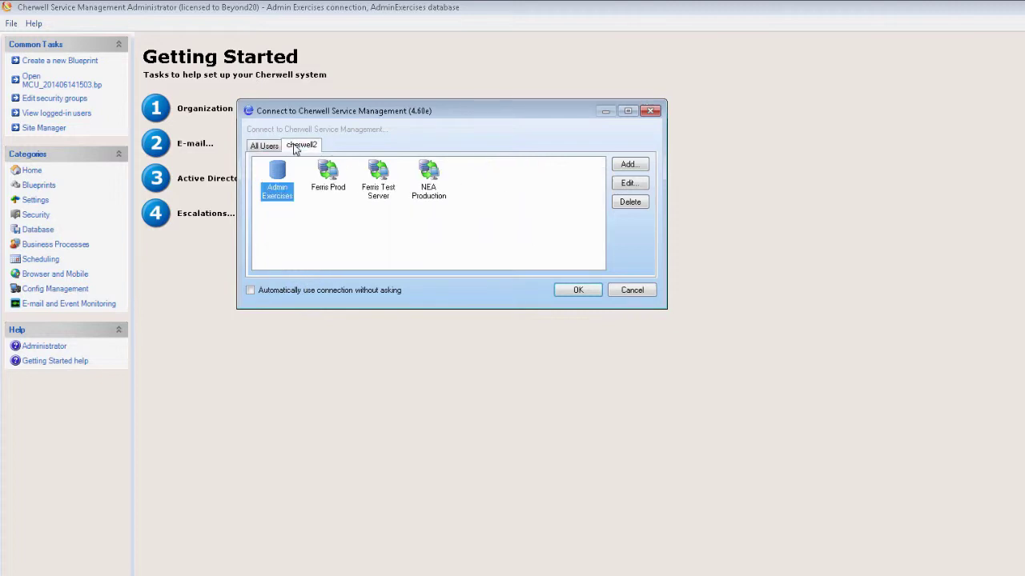
pyautogui.doubleClick(272, 176)
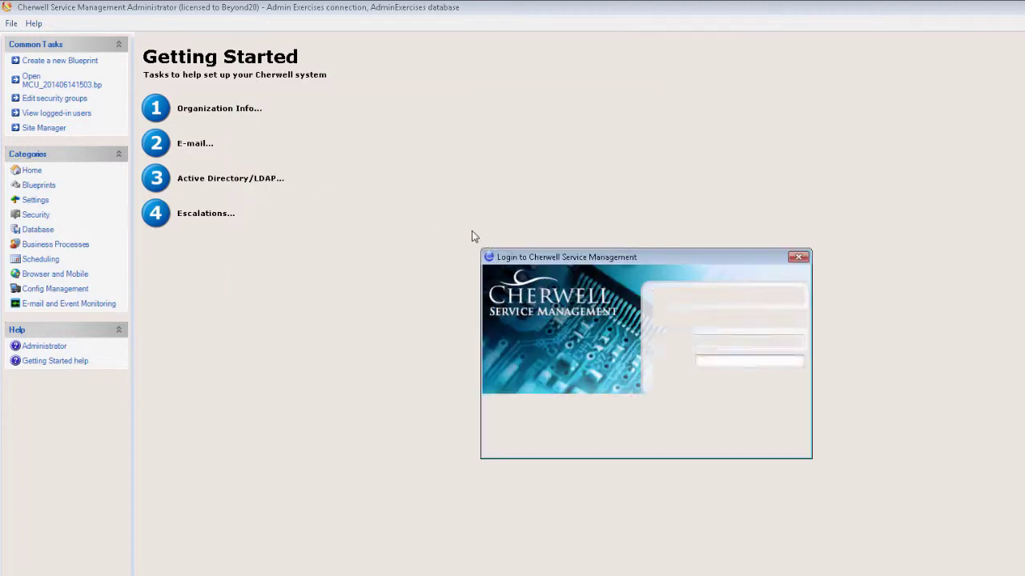
pyautogui.write('********')
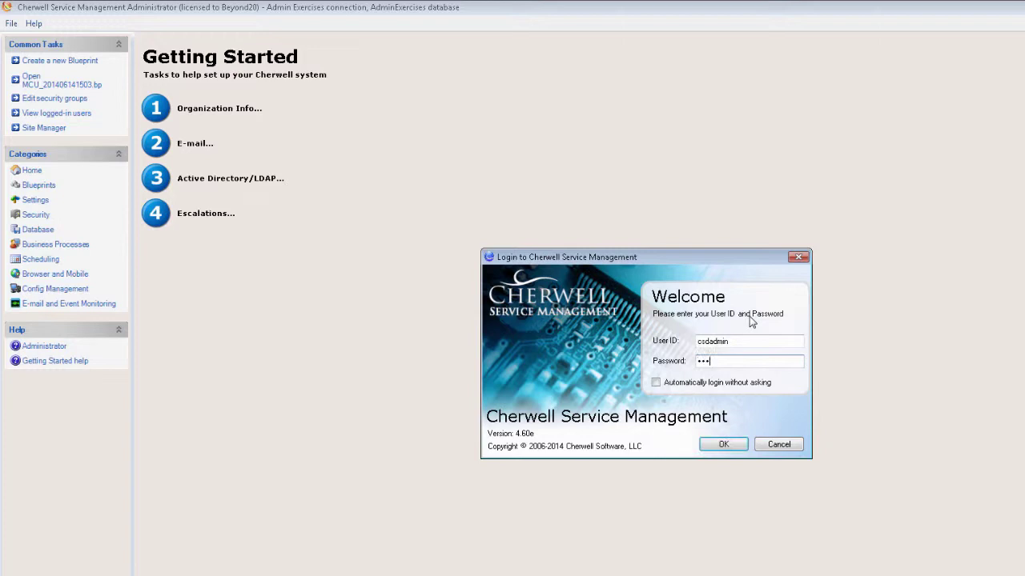
pyautogui.press('Return')
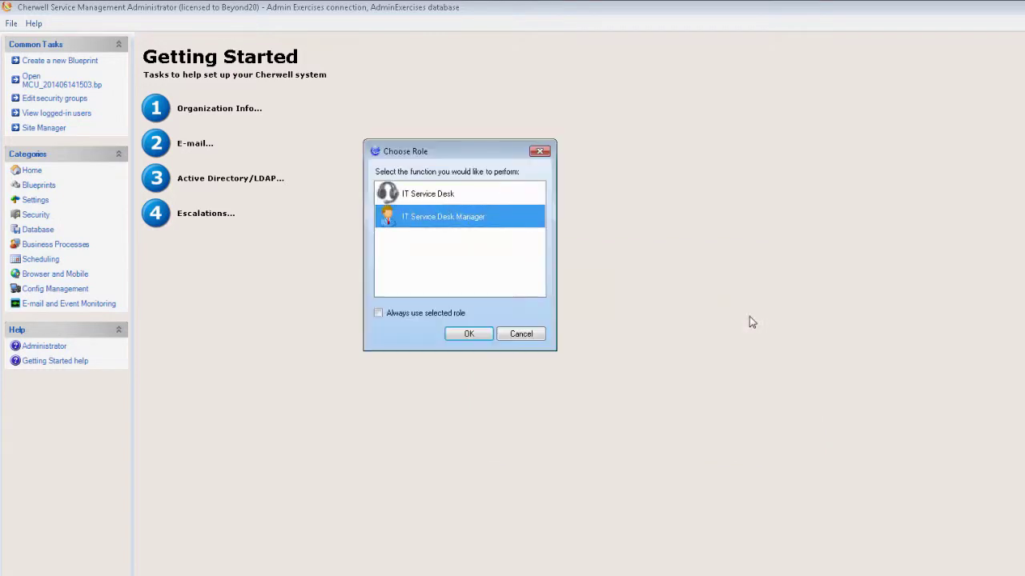
pyautogui.click(424, 192)
pyautogui.click(471, 334)
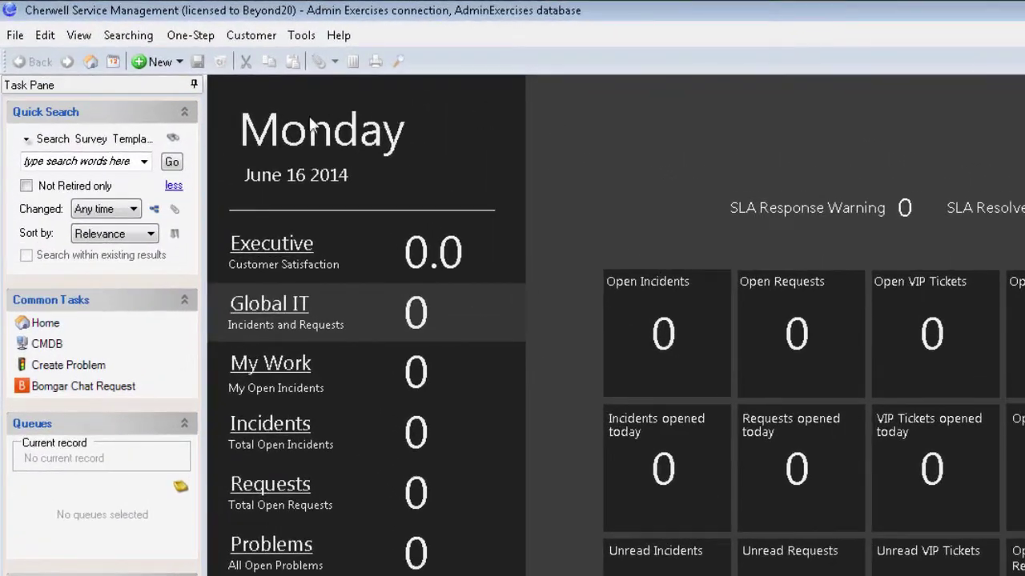
pyautogui.click(180, 62)
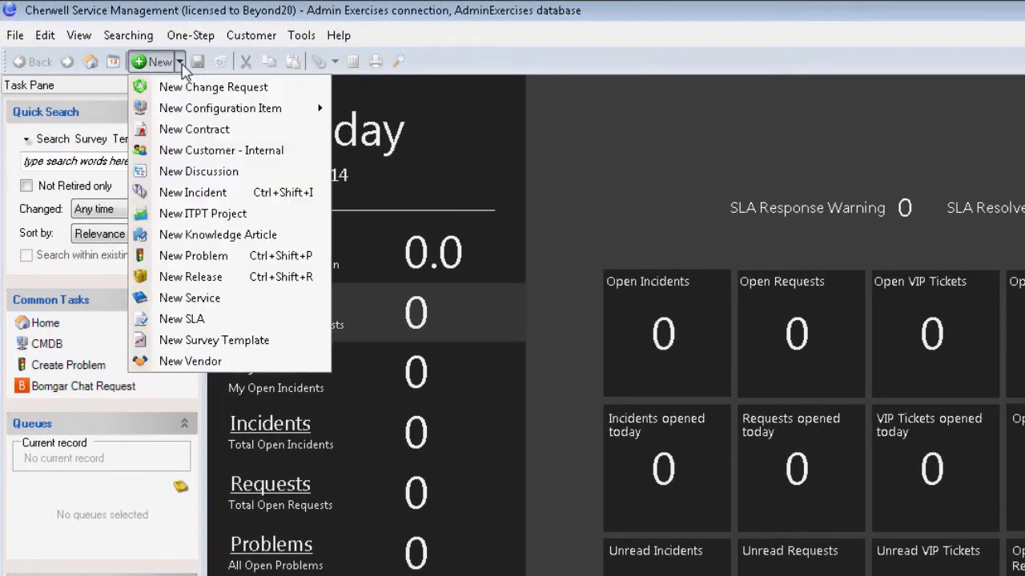
pyautogui.click(189, 193)
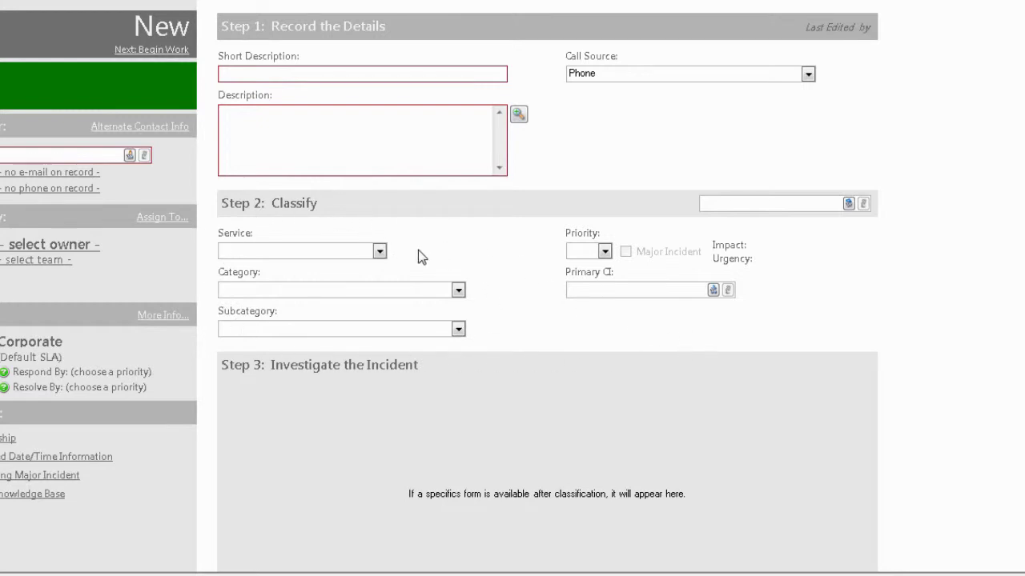
# Set Service Account Management, Category Network Access, and Subcategory Remove Access/Permissions on the incident
pyautogui.click(379, 252)
pyautogui.click(348, 265)
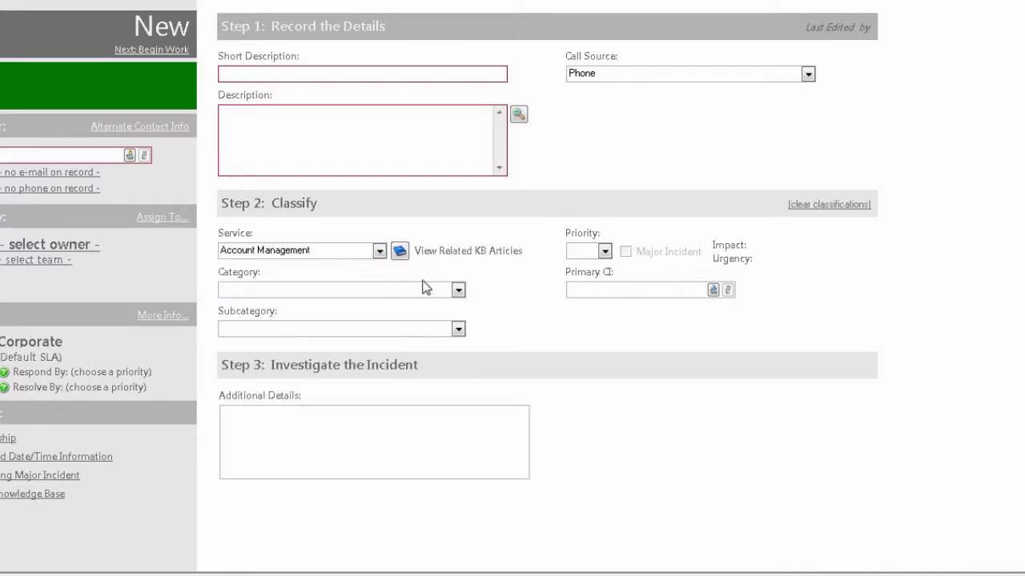
pyautogui.click(458, 290)
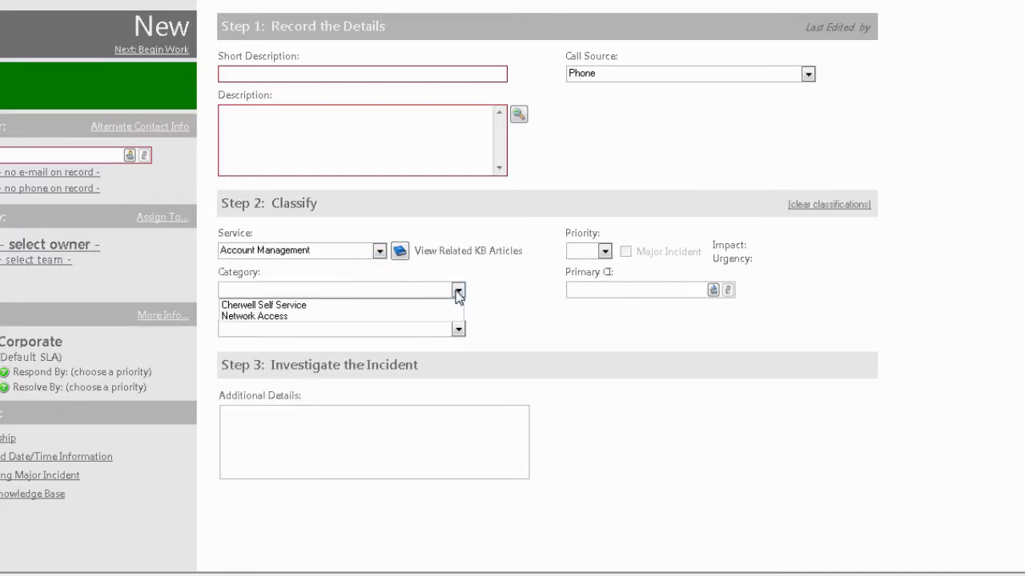
pyautogui.click(390, 307)
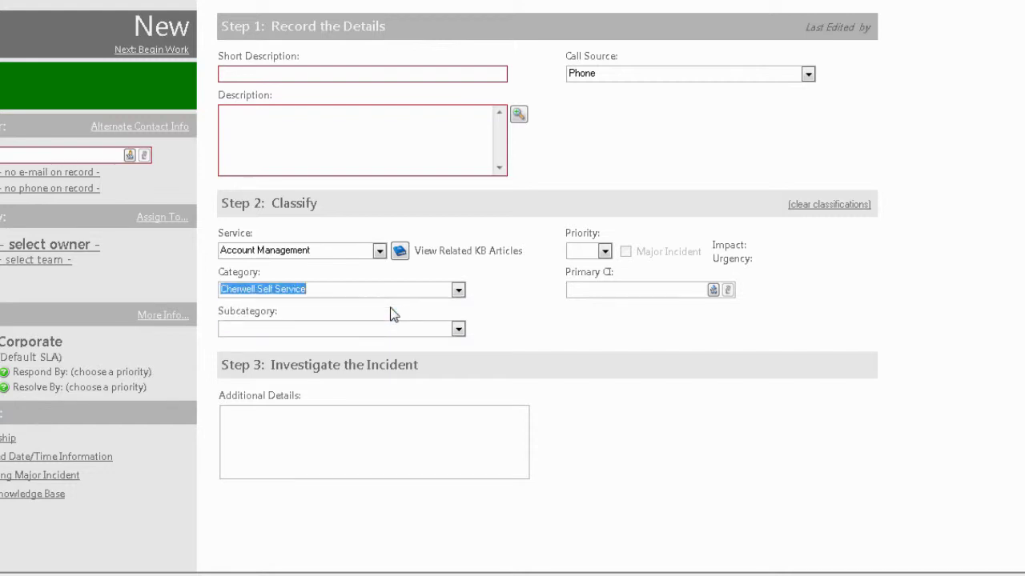
pyautogui.click(458, 329)
pyautogui.click(458, 330)
pyautogui.click(459, 292)
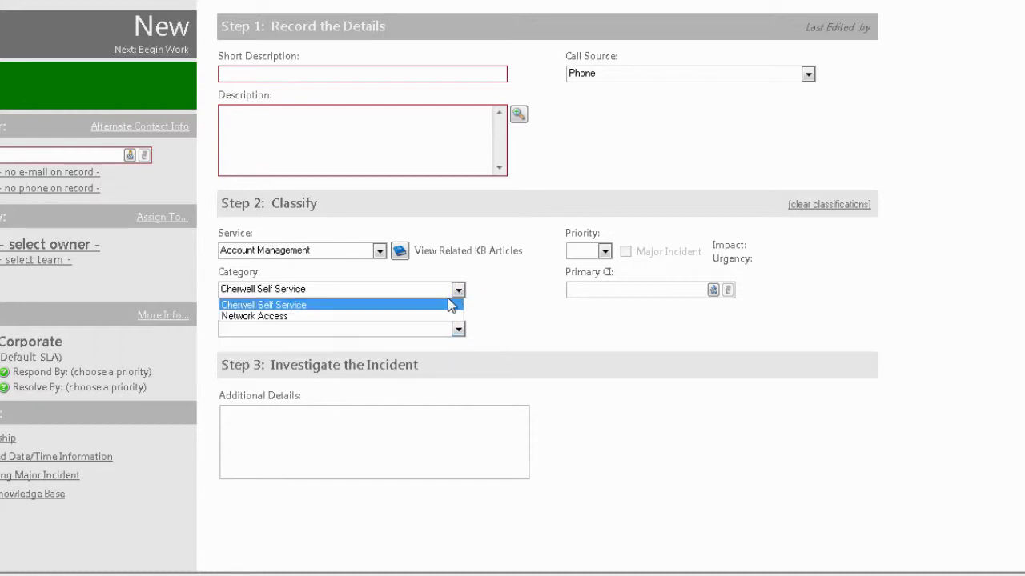
pyautogui.click(433, 317)
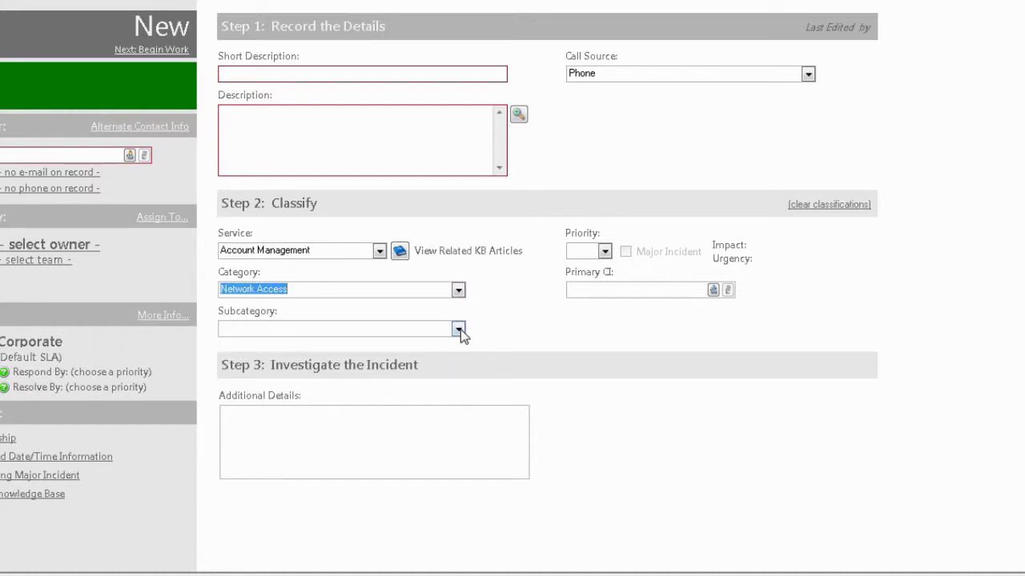
pyautogui.click(459, 329)
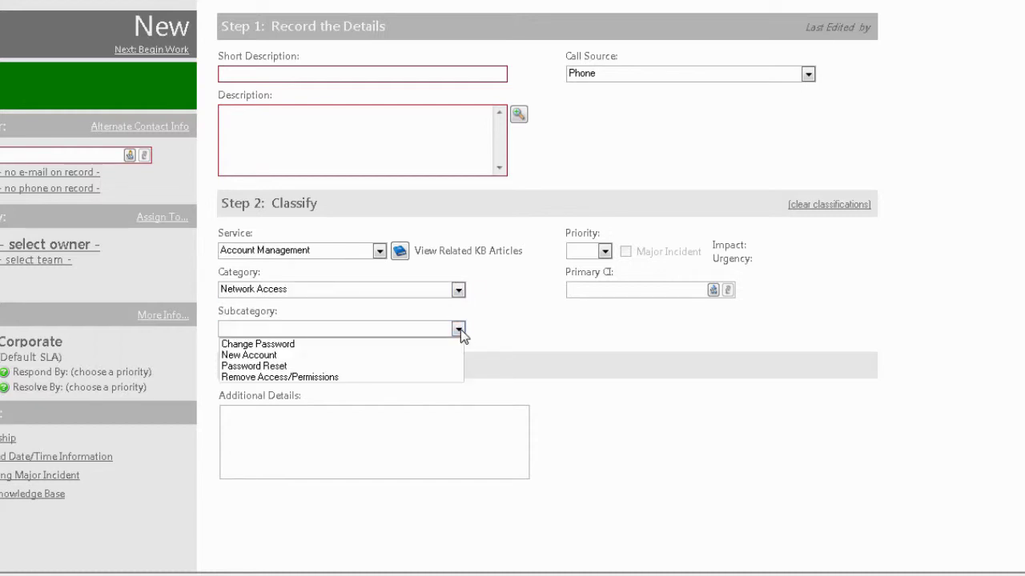
pyautogui.click(360, 376)
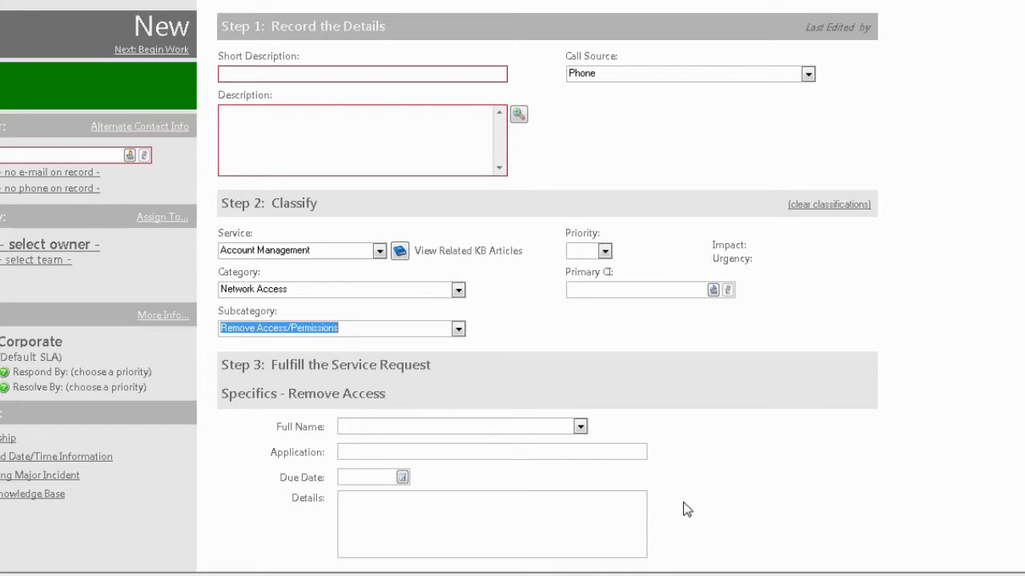
# Enter 'MS Exchange' as the Application, leaving Full Name empty
pyautogui.click(581, 427)
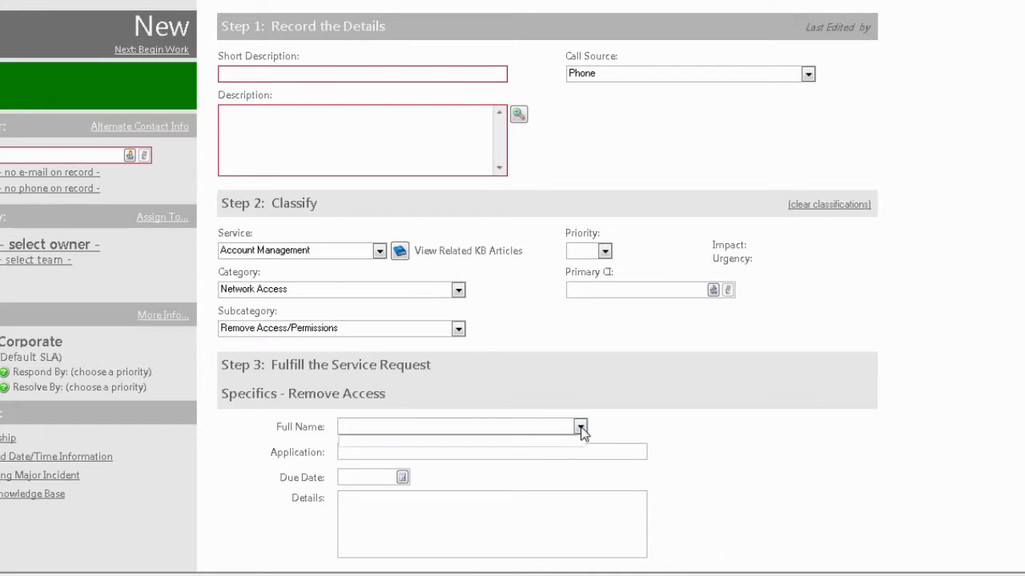
pyautogui.click(581, 428)
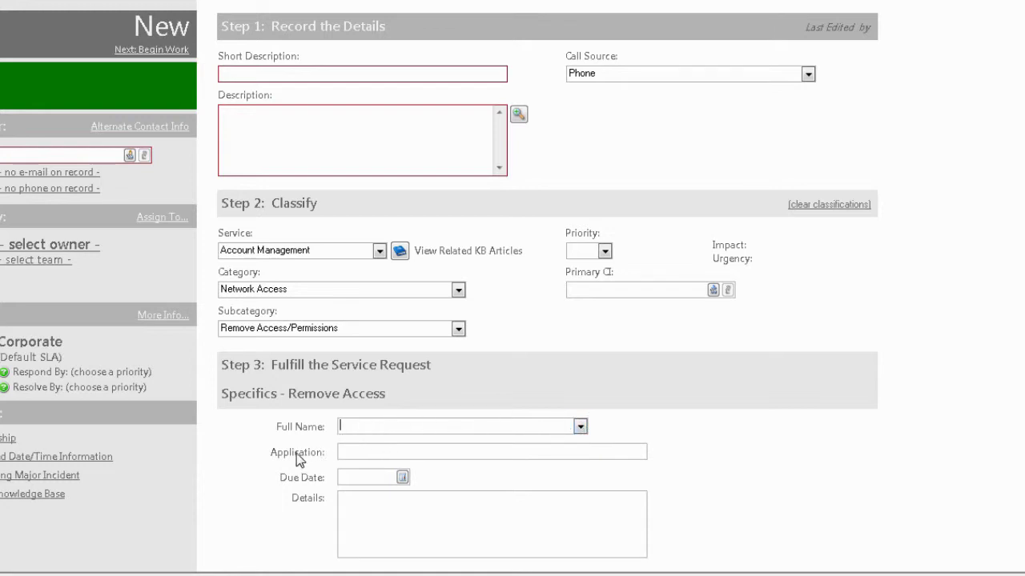
pyautogui.click(381, 454)
pyautogui.write('MS Exchange')
# Set the Due Date to 6/20/2014 from the calendar and move into Details
pyautogui.scroll(-1, 572, 515)
pyautogui.click(383, 431)
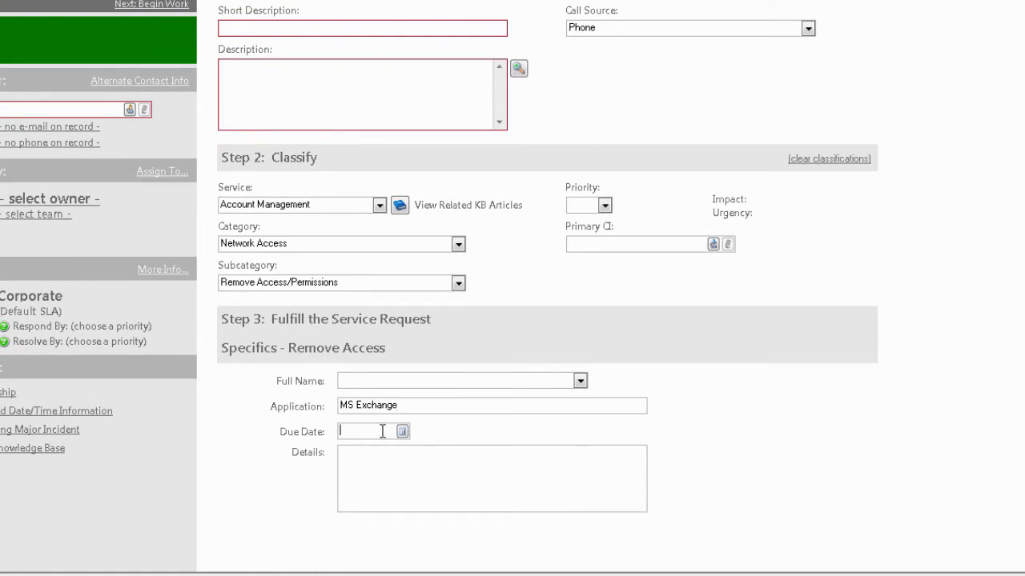
pyautogui.click(402, 431)
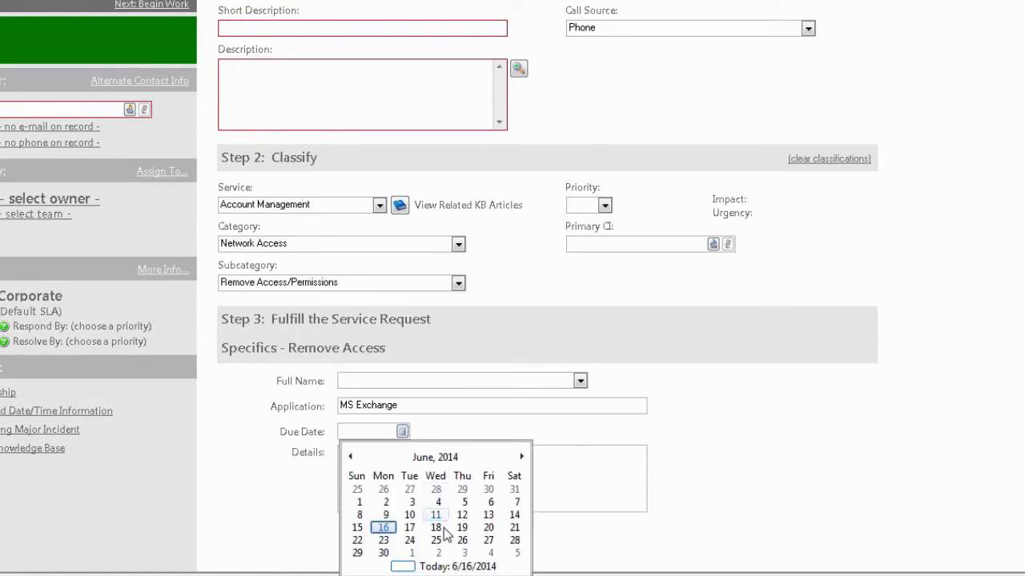
pyautogui.click(489, 529)
pyautogui.click(455, 473)
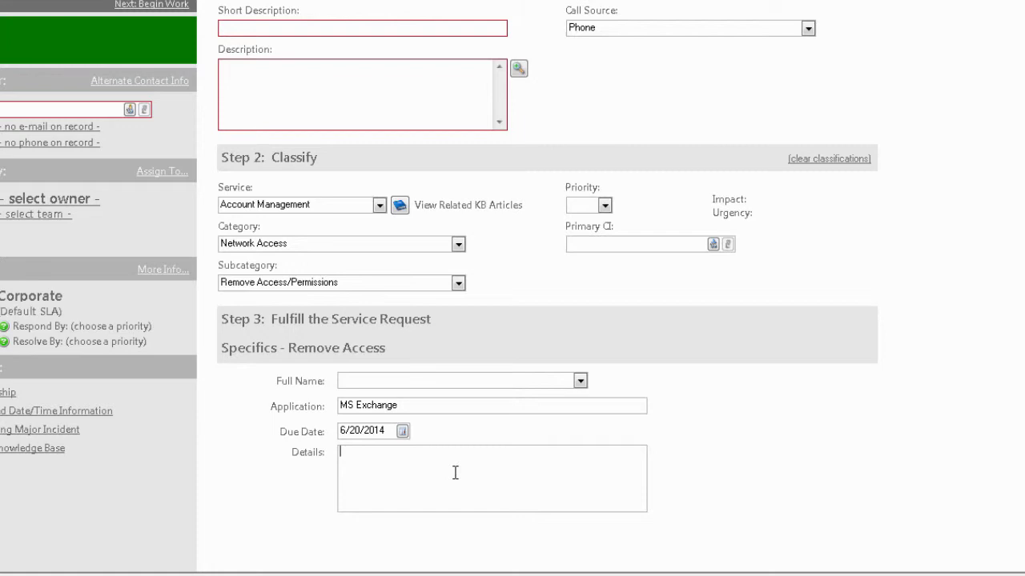